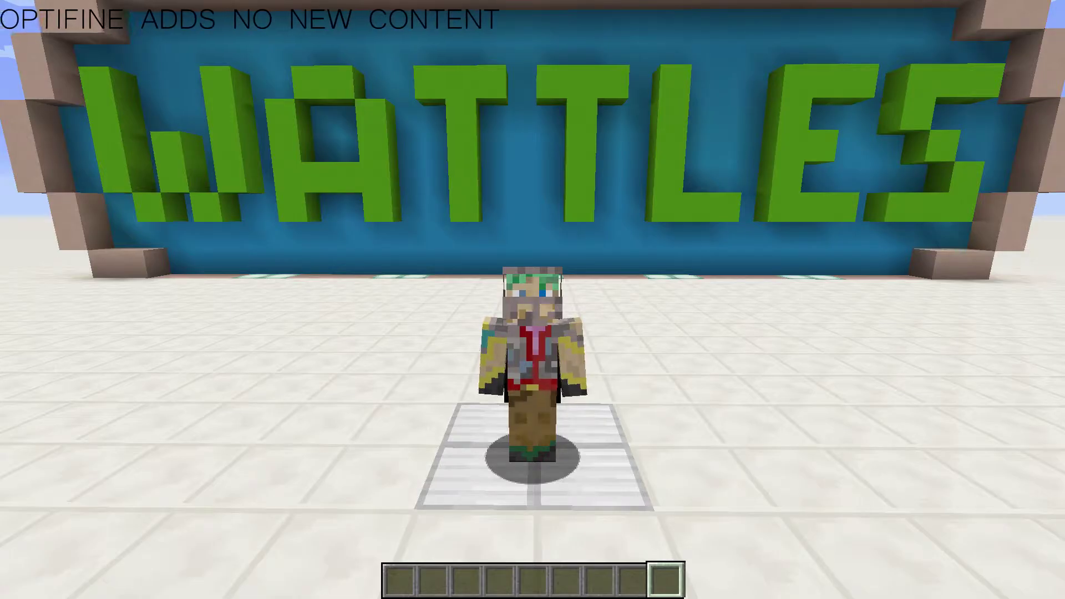
- Switch the camera from the front third-person view to first person with F5
{"action": "key", "text": "F5"}
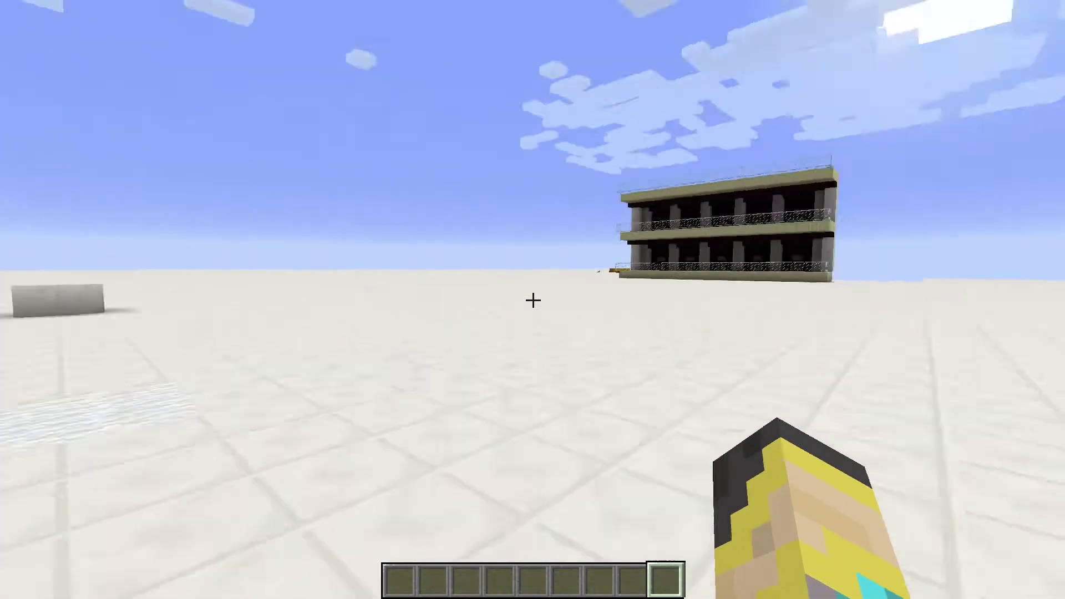
- Cycle the camera back to the front third-person view of the player
{"action": "key", "text": "F5"}
{"action": "key", "text": "F5"}
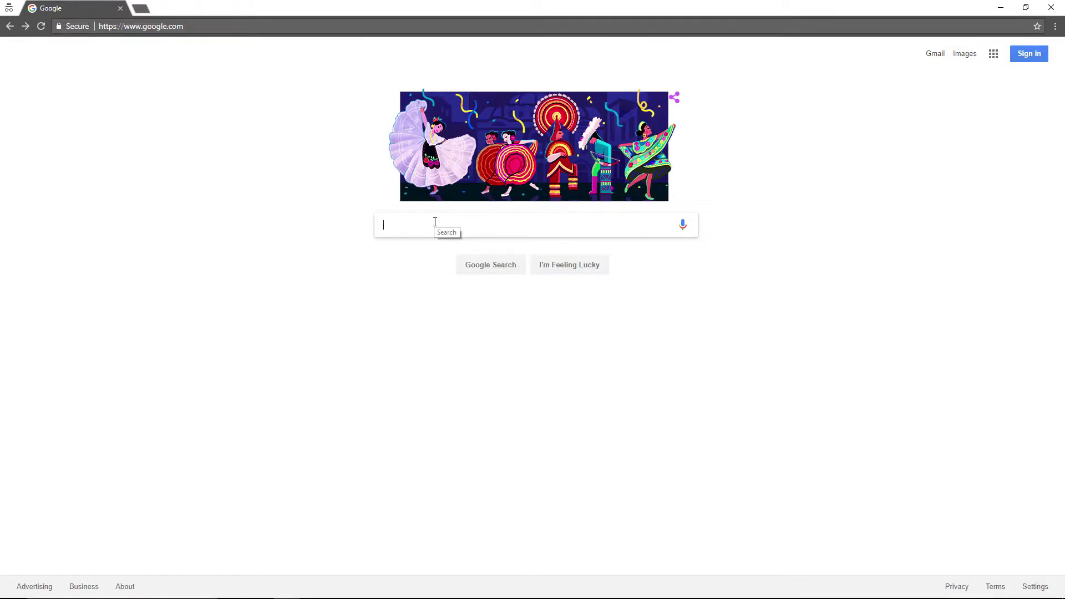
- Search Google for 'optifine' and open optifine.net from the top result
{"action": "type", "text": "p"}
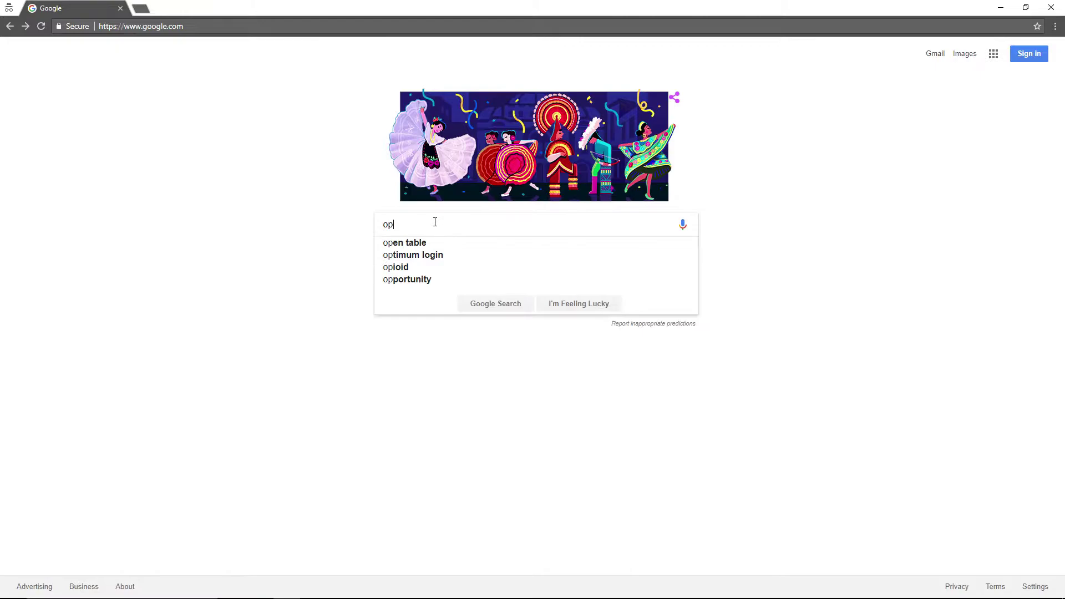
{"action": "type", "text": "tifine"}
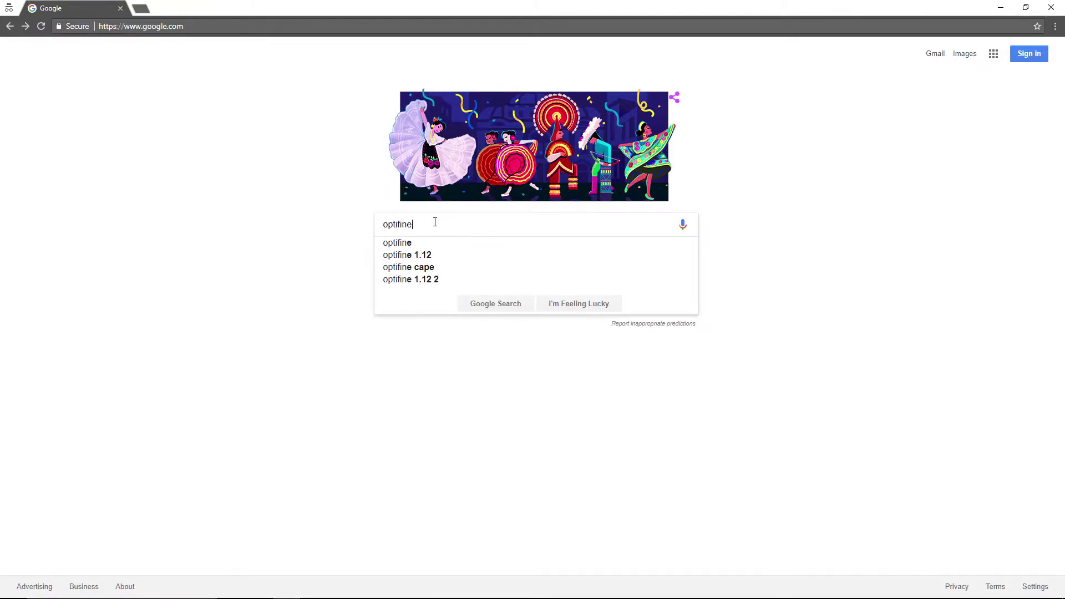
{"action": "key", "text": "Return"}
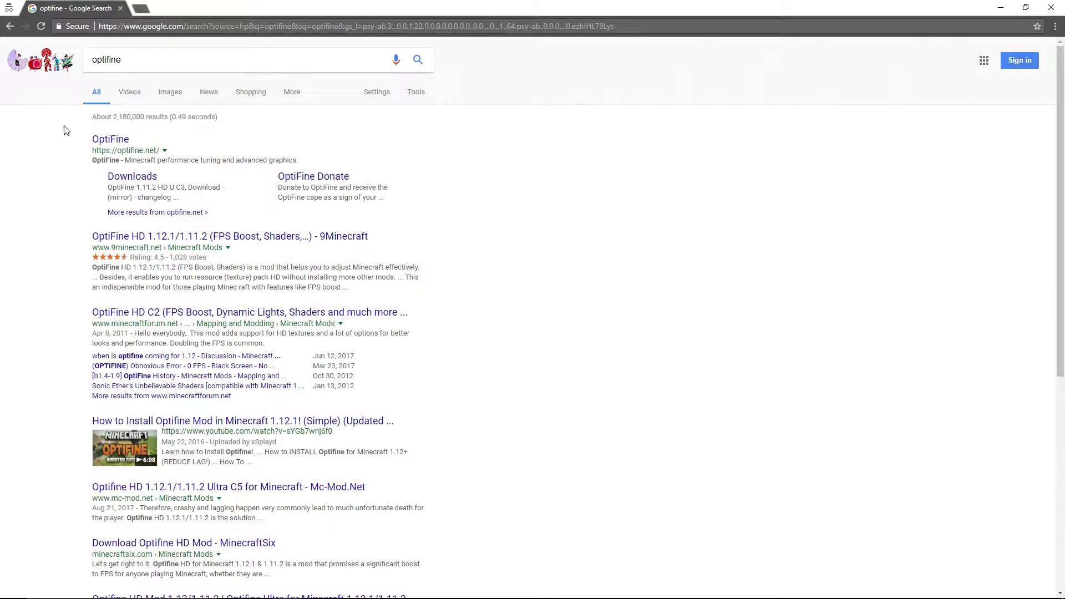
{"action": "left_click_drag", "start_coordinate": [99, 152], "coordinate": [68, 147]}
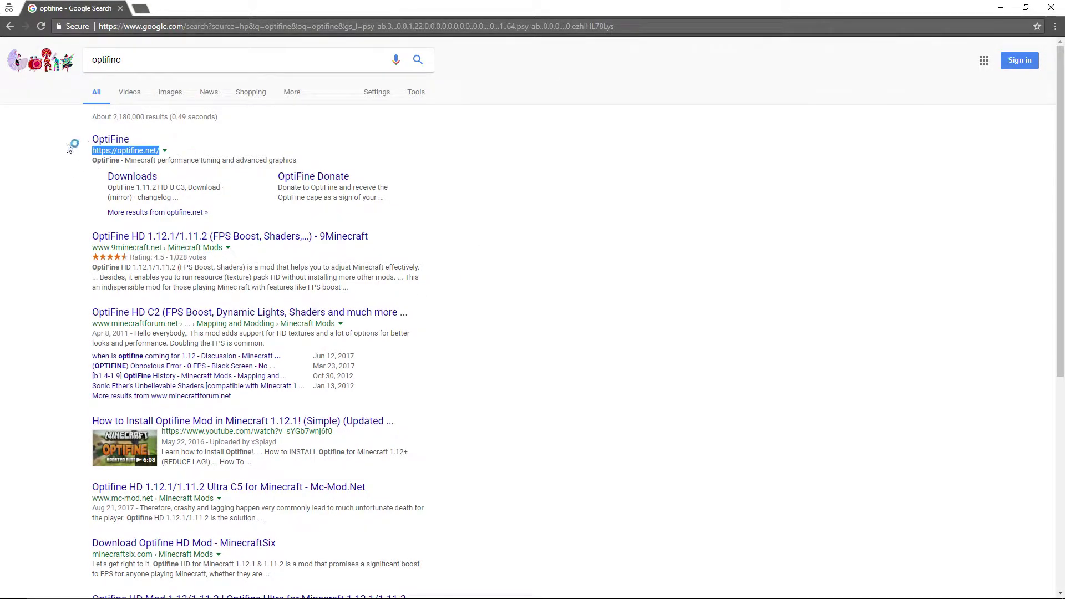
{"action": "left_click", "coordinate": [135, 151]}
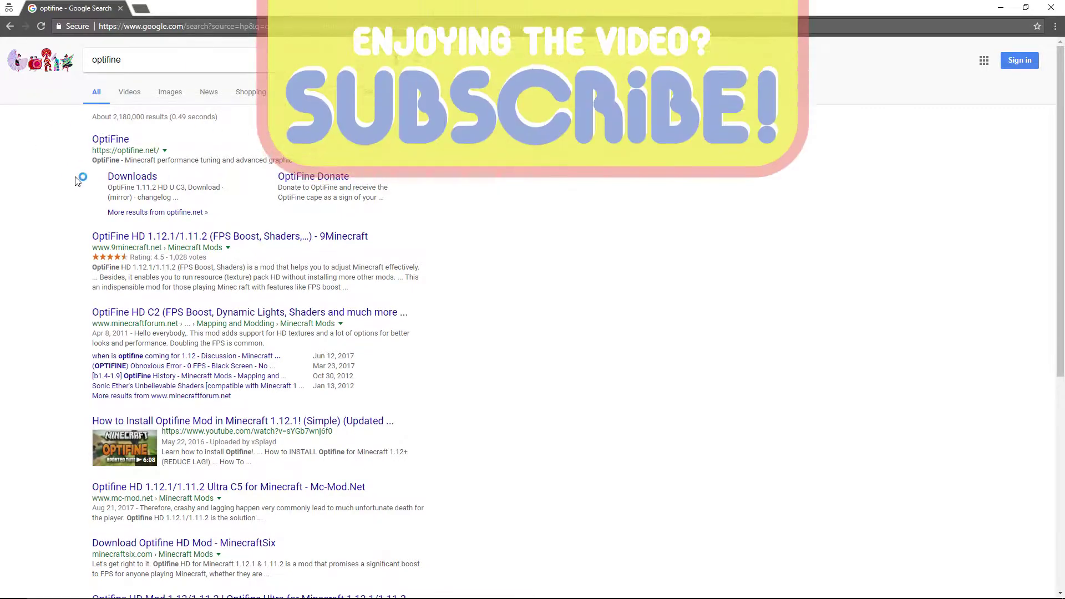
{"action": "left_click", "coordinate": [111, 140]}
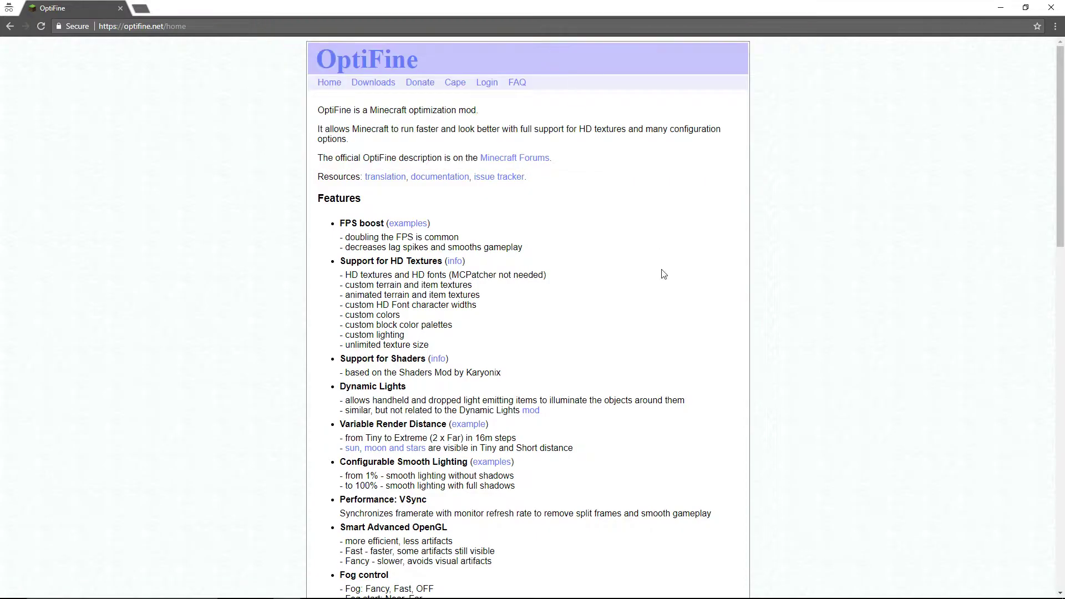
{"action": "scroll", "coordinate": [281, 387], "scroll_direction": "down", "scroll_amount": 2}
{"action": "scroll", "coordinate": [280, 386], "scroll_direction": "up", "scroll_amount": 2}
{"action": "scroll", "coordinate": [478, 370], "scroll_direction": "down", "scroll_amount": 7}
{"action": "scroll", "coordinate": [478, 370], "scroll_direction": "up", "scroll_amount": 7}
{"action": "scroll", "coordinate": [567, 340], "scroll_direction": "down", "scroll_amount": 4}
{"action": "scroll", "coordinate": [567, 339], "scroll_direction": "up", "scroll_amount": 4}
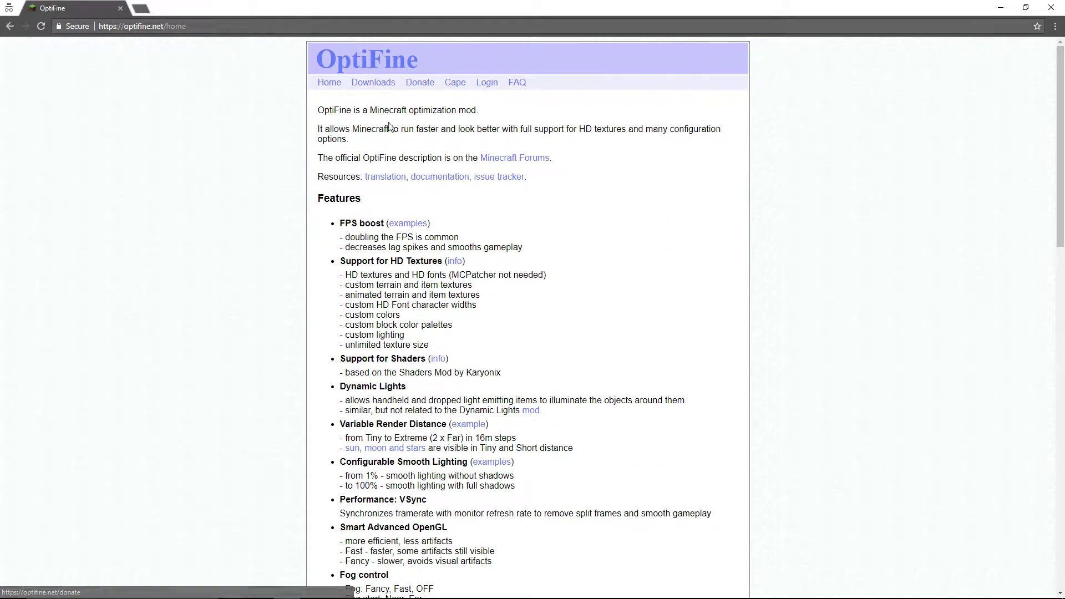
{"action": "scroll", "coordinate": [500, 355], "scroll_direction": "down", "scroll_amount": 7}
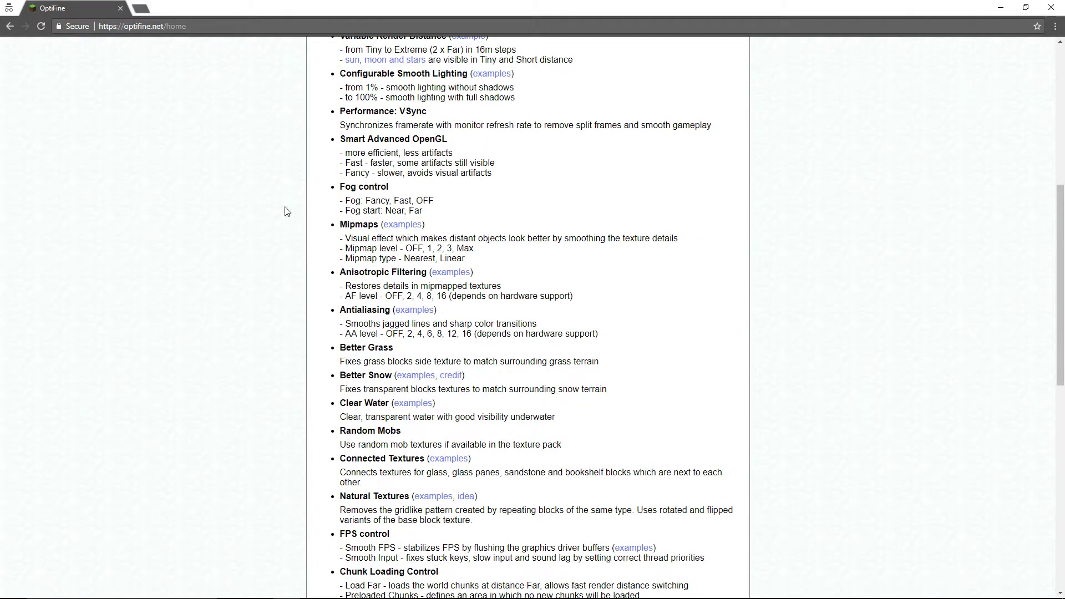
{"action": "scroll", "coordinate": [541, 405], "scroll_direction": "down", "scroll_amount": 5}
{"action": "scroll", "coordinate": [321, 460], "scroll_direction": "up", "scroll_amount": 5}
{"action": "scroll", "coordinate": [342, 447], "scroll_direction": "up", "scroll_amount": 2}
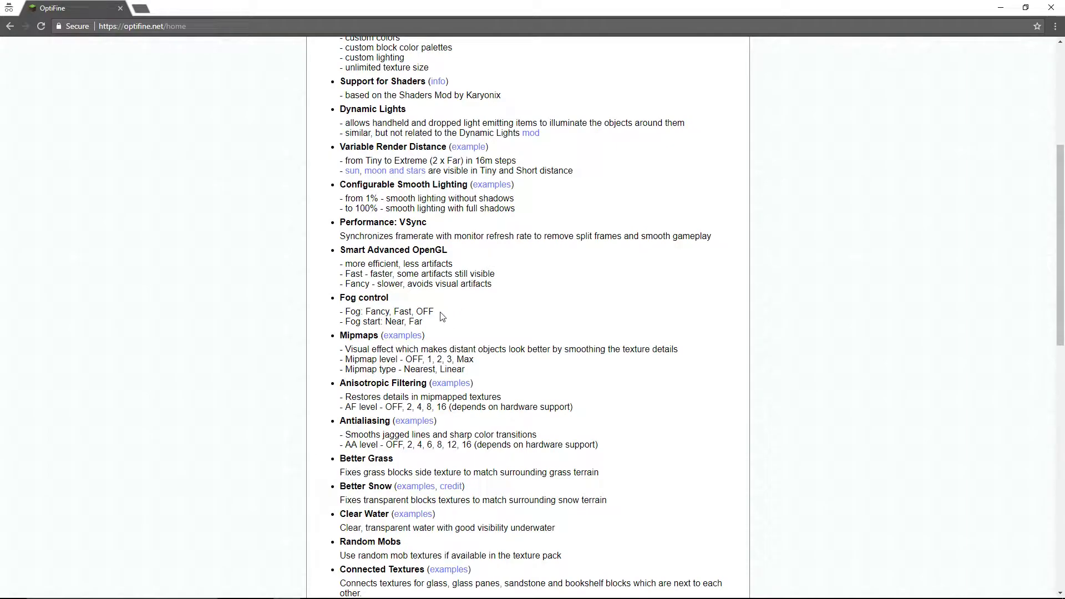
{"action": "left_click_drag", "start_coordinate": [342, 302], "coordinate": [429, 312]}
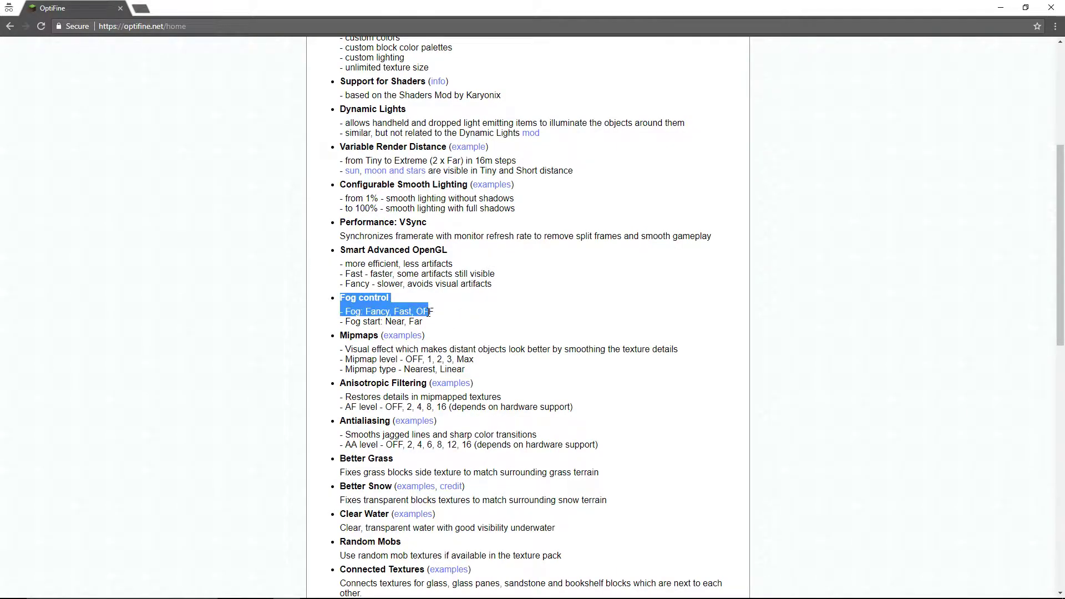
{"action": "scroll", "coordinate": [502, 387], "scroll_direction": "up", "scroll_amount": 5}
{"action": "left_click", "coordinate": [385, 307]}
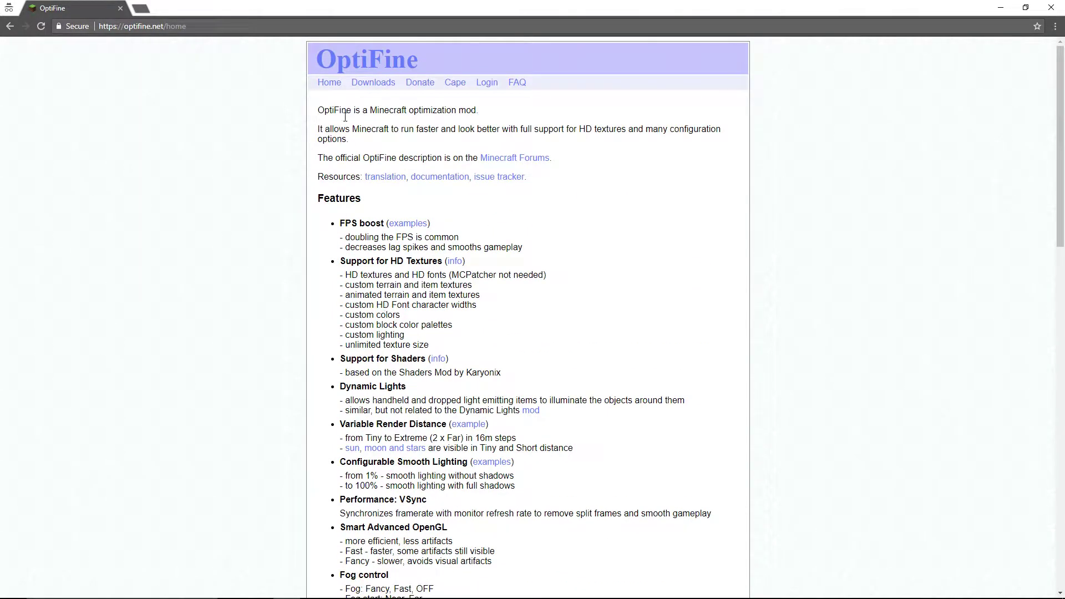
- Open the OptiFine Downloads page and browse the HD Ultra builds list
{"action": "left_click", "coordinate": [368, 82]}
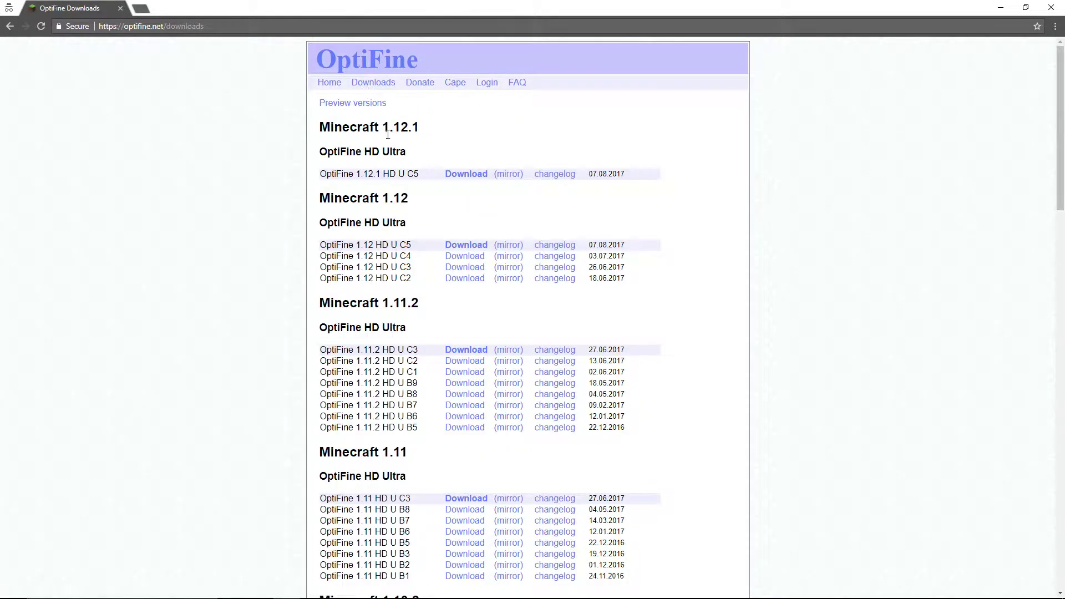
{"action": "scroll", "coordinate": [476, 422], "scroll_direction": "down", "scroll_amount": 3}
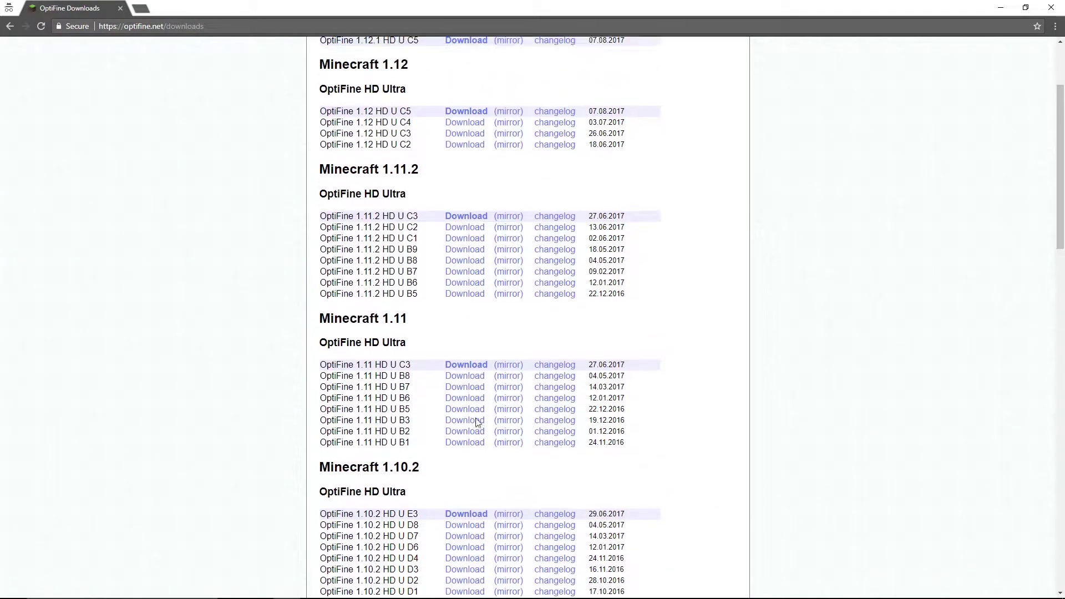
{"action": "scroll", "coordinate": [477, 422], "scroll_direction": "up", "scroll_amount": 3}
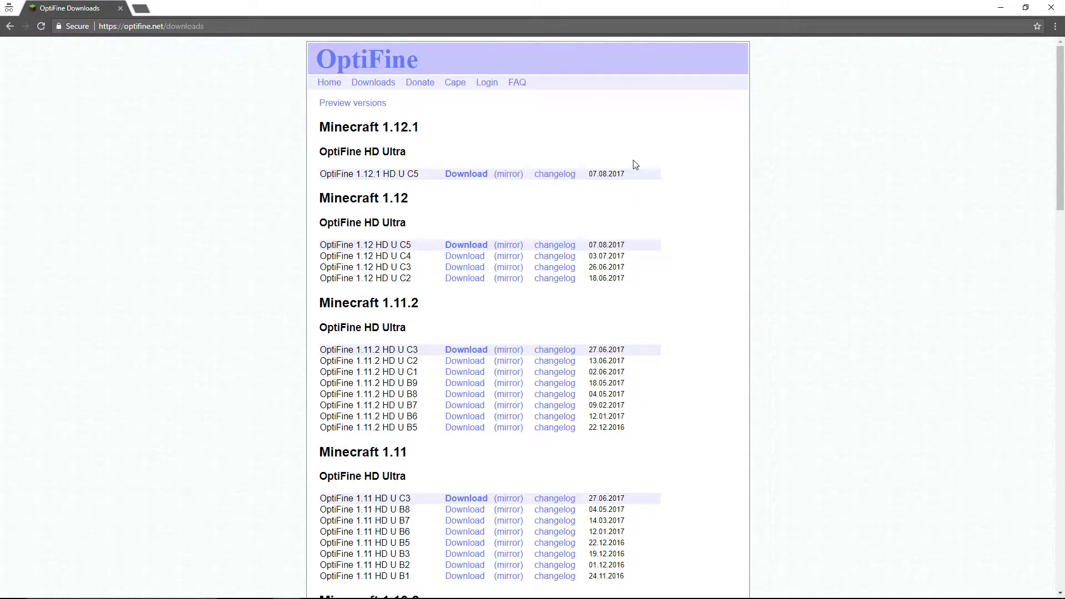
{"action": "scroll", "coordinate": [635, 165], "scroll_direction": "down", "scroll_amount": 6}
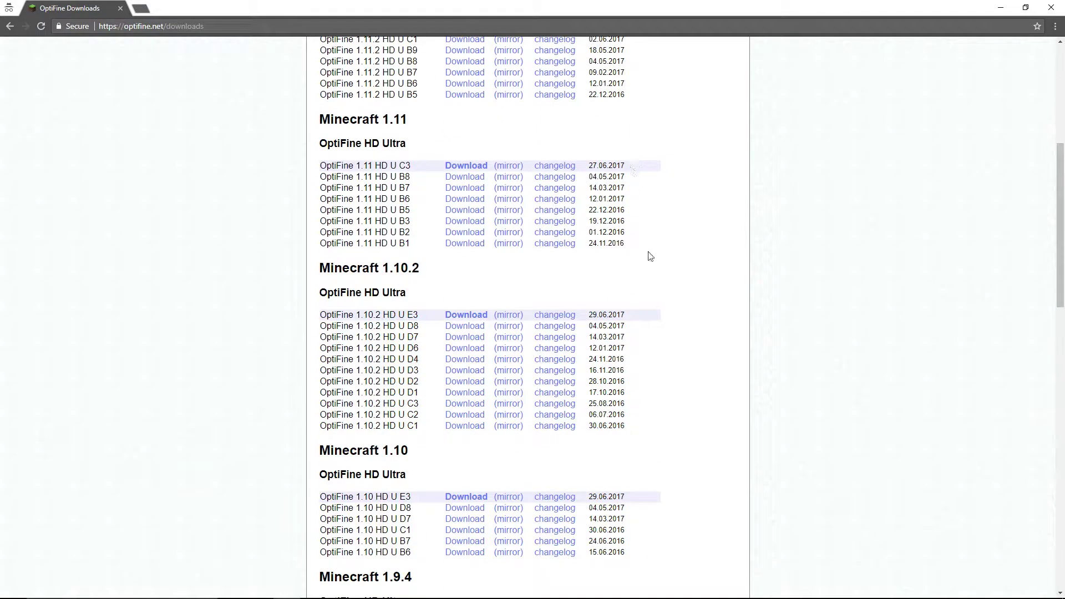
{"action": "left_click_drag", "start_coordinate": [350, 429], "coordinate": [428, 433]}
{"action": "left_click", "coordinate": [335, 368]}
{"action": "scroll", "coordinate": [395, 314], "scroll_direction": "up", "scroll_amount": 6}
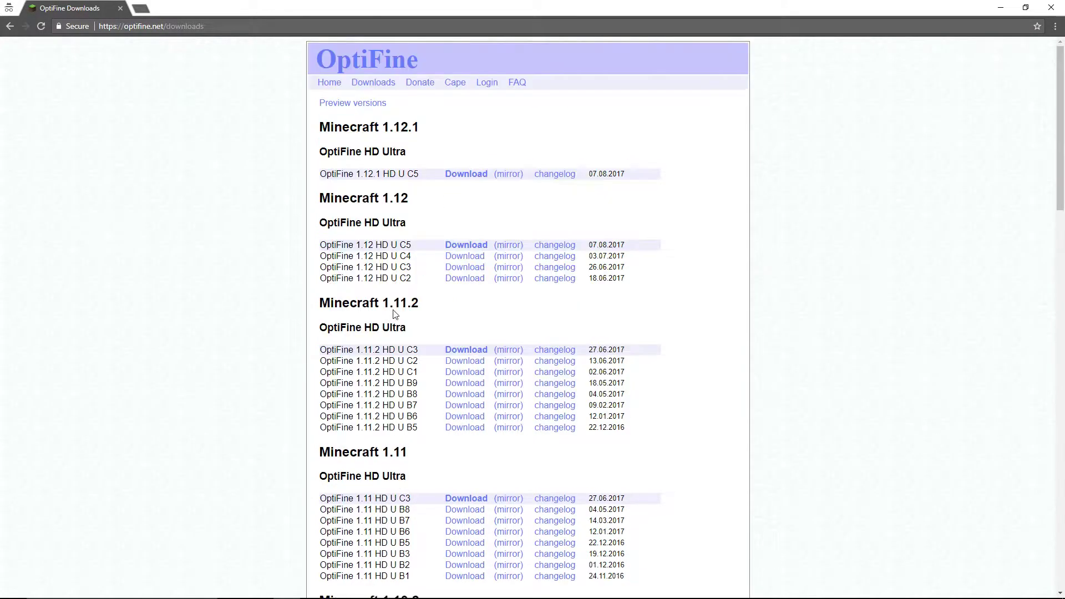
{"action": "left_click_drag", "start_coordinate": [408, 283], "coordinate": [401, 284]}
- Review the OptiFine 1.12.1 HD U C5 changelog, then return to the downloads list
{"action": "left_click", "coordinate": [561, 177]}
{"action": "left_click_drag", "start_coordinate": [139, 213], "coordinate": [11, 61]}
{"action": "left_click", "coordinate": [314, 252]}
{"action": "key", "text": "alt+Left"}
- Choose the OptiFine 1.12.1 HD U C5 download and skip the adf.ly ad
{"action": "left_click", "coordinate": [457, 177]}
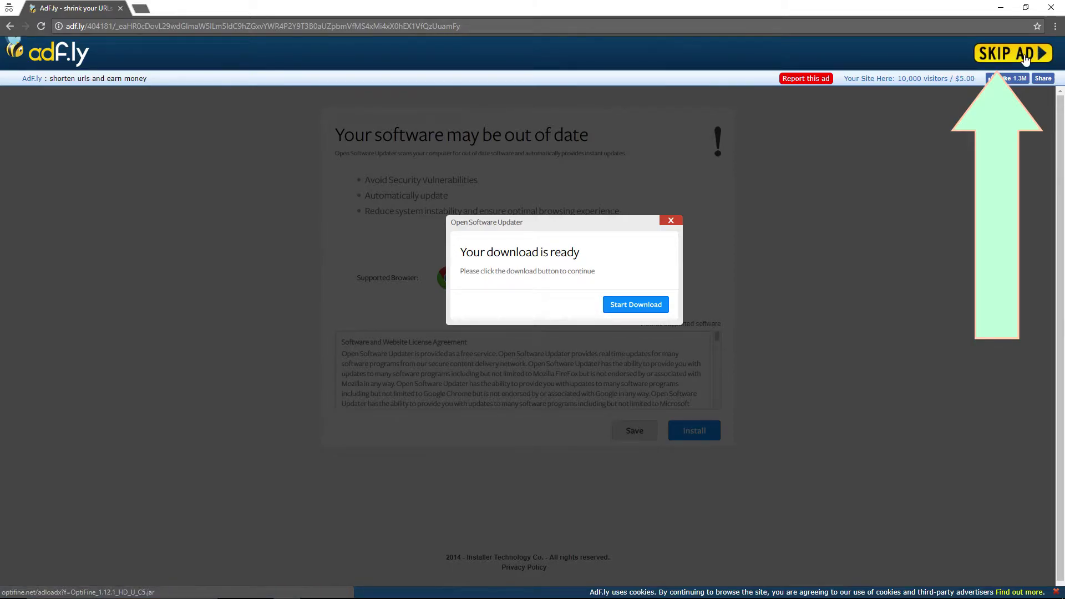
{"action": "left_click", "coordinate": [1025, 58]}
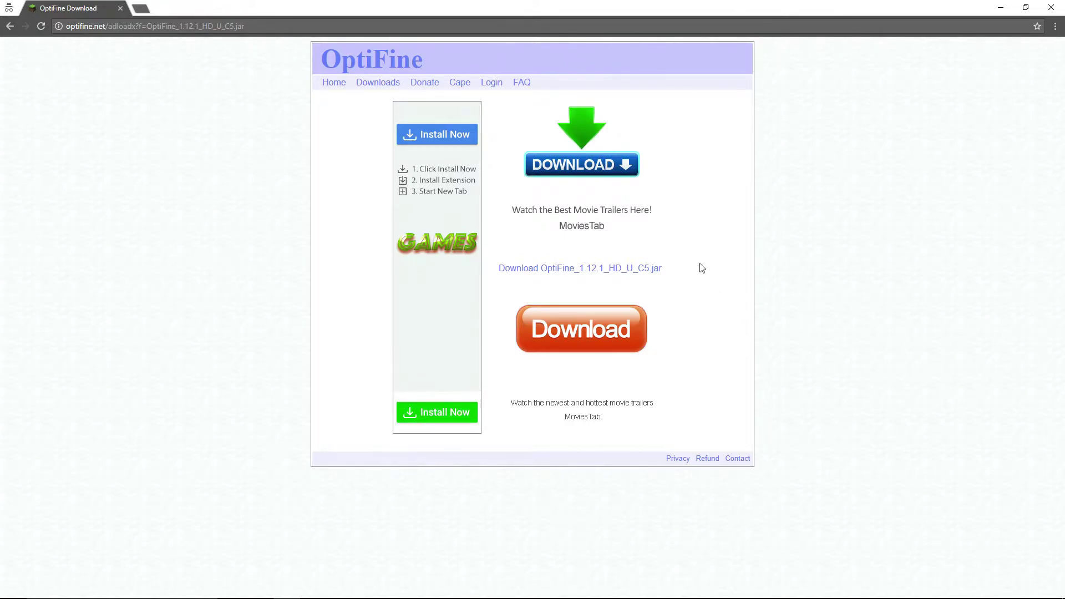
- Download OptiFine_1.12.1_HD_U_C5.jar, keep it despite Chrome's warning, and run its installer
{"action": "left_click_drag", "start_coordinate": [702, 268], "coordinate": [574, 280]}
{"action": "left_click", "coordinate": [808, 278]}
{"action": "left_click", "coordinate": [656, 272]}
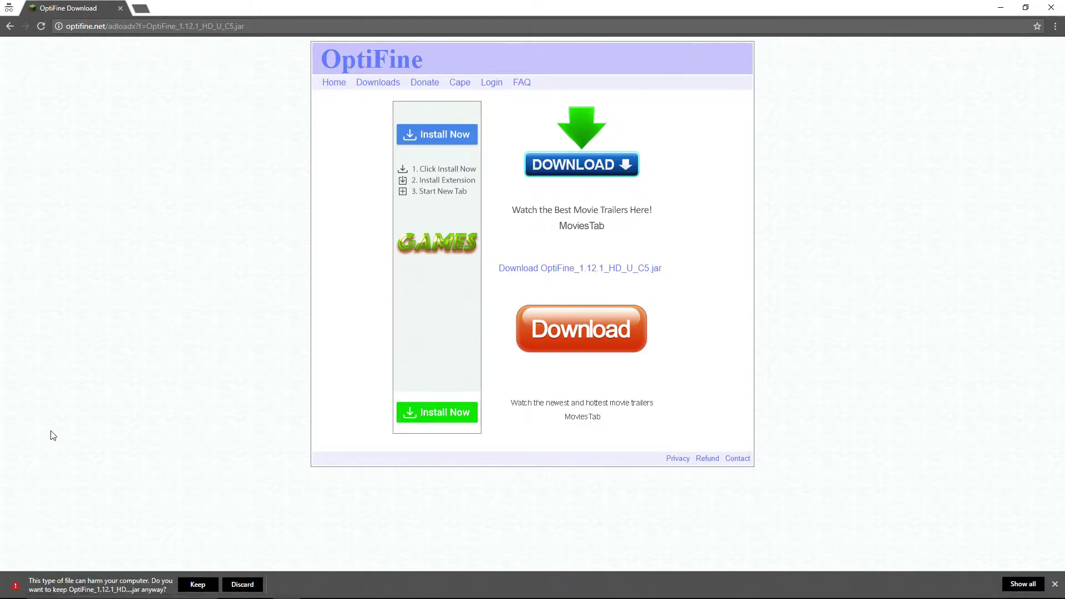
{"action": "left_click", "coordinate": [210, 584]}
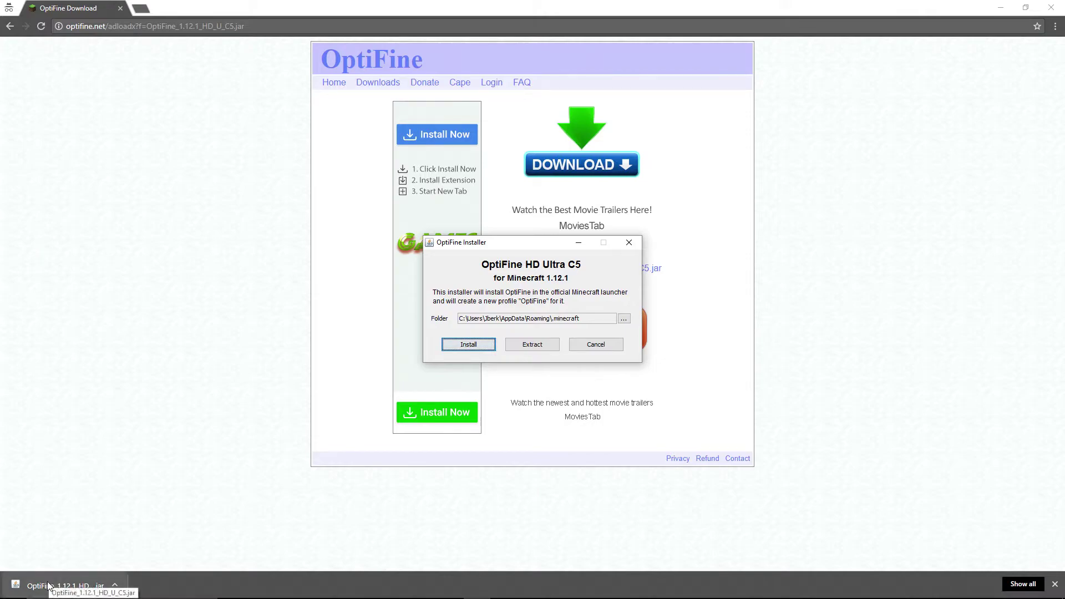
{"action": "left_click", "coordinate": [469, 344]}
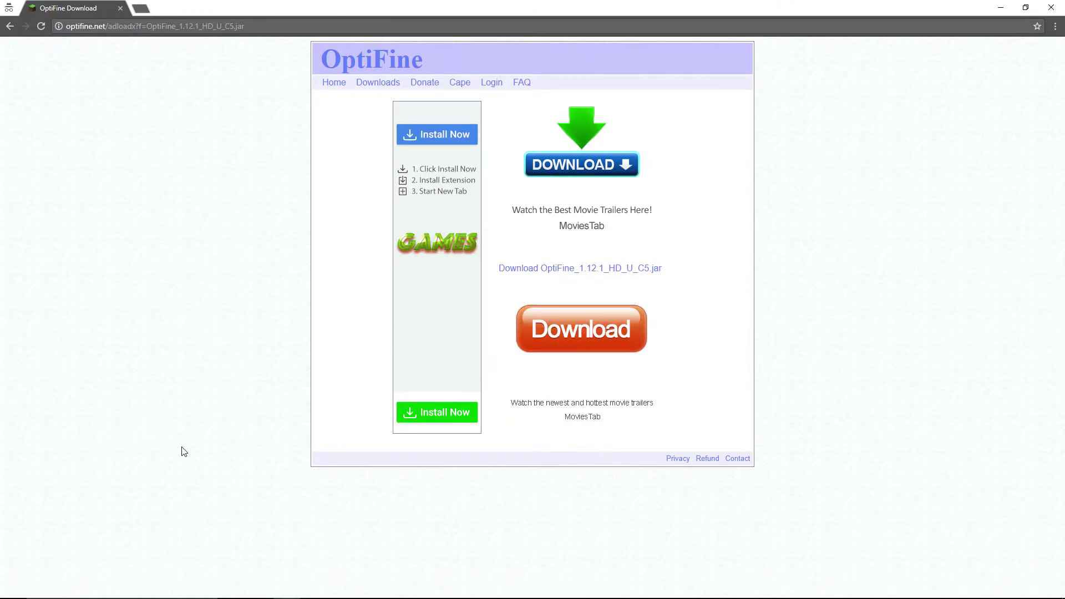
{"action": "mouse_move", "coordinate": [166, 597]}
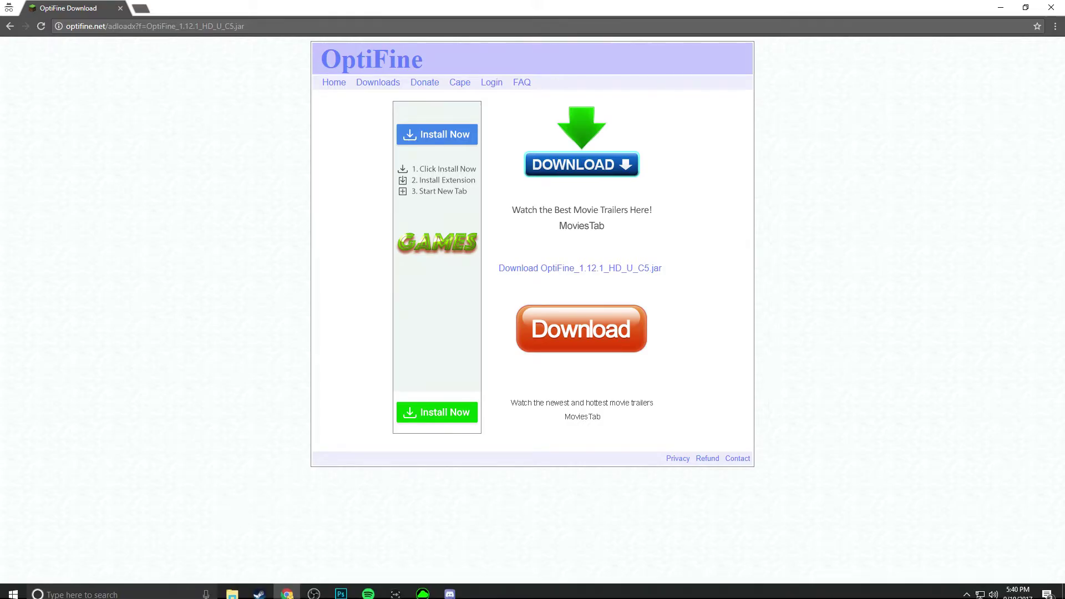
- Run OptiFine_1.12.1_HD_U_C5 from the Downloads folder and install it into Minecraft
{"action": "left_click", "coordinate": [231, 589]}
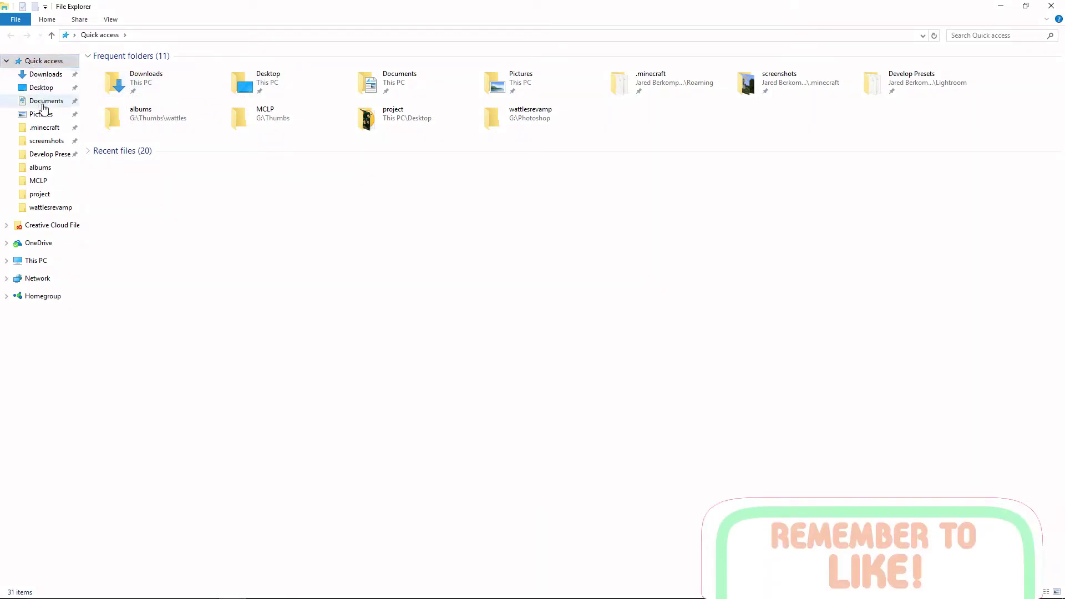
{"action": "left_click", "coordinate": [42, 78]}
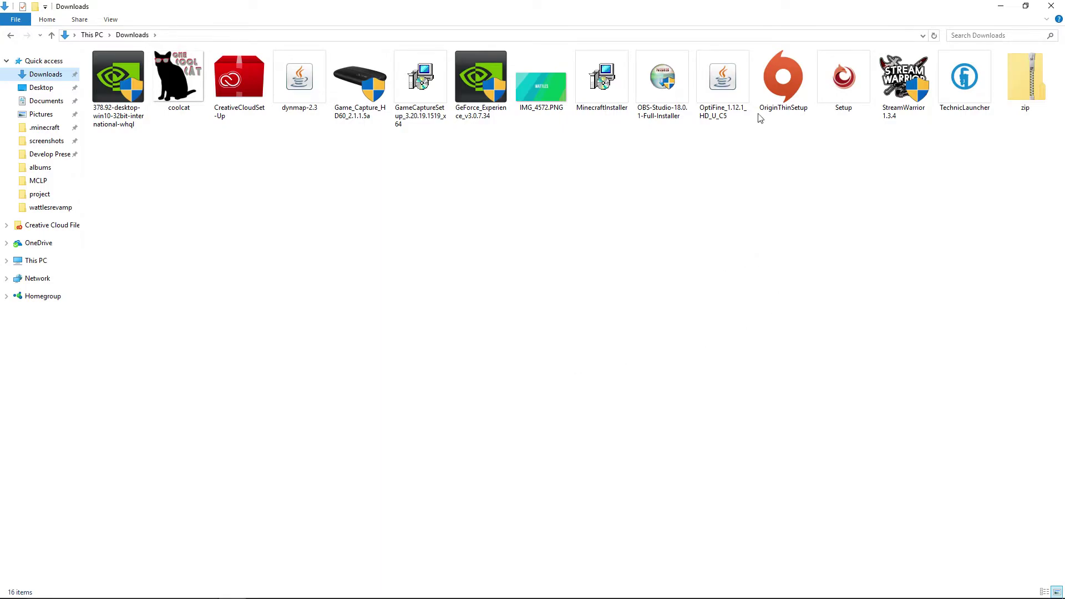
{"action": "double_click", "coordinate": [722, 106]}
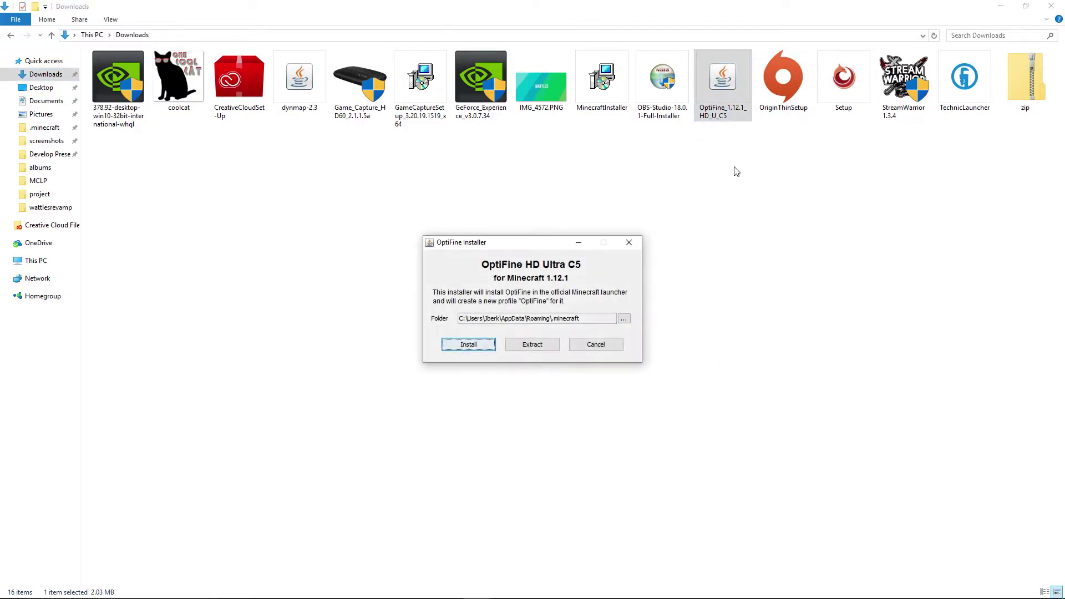
{"action": "left_click", "coordinate": [481, 347]}
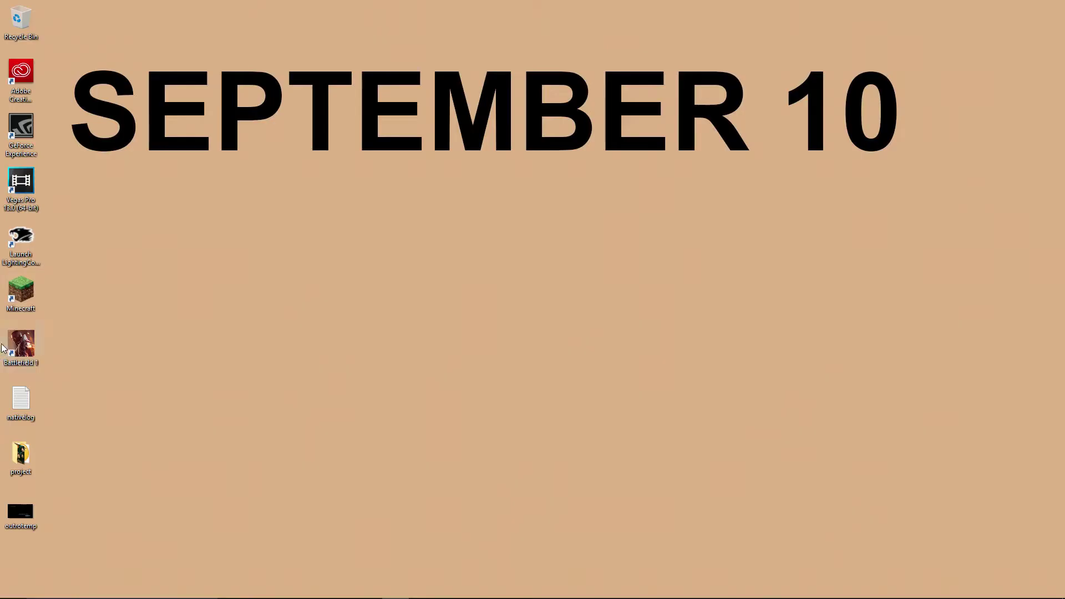
- Launch the Minecraft Launcher, select the OptiFine profile, and press PLAY
{"action": "double_click", "coordinate": [22, 291]}
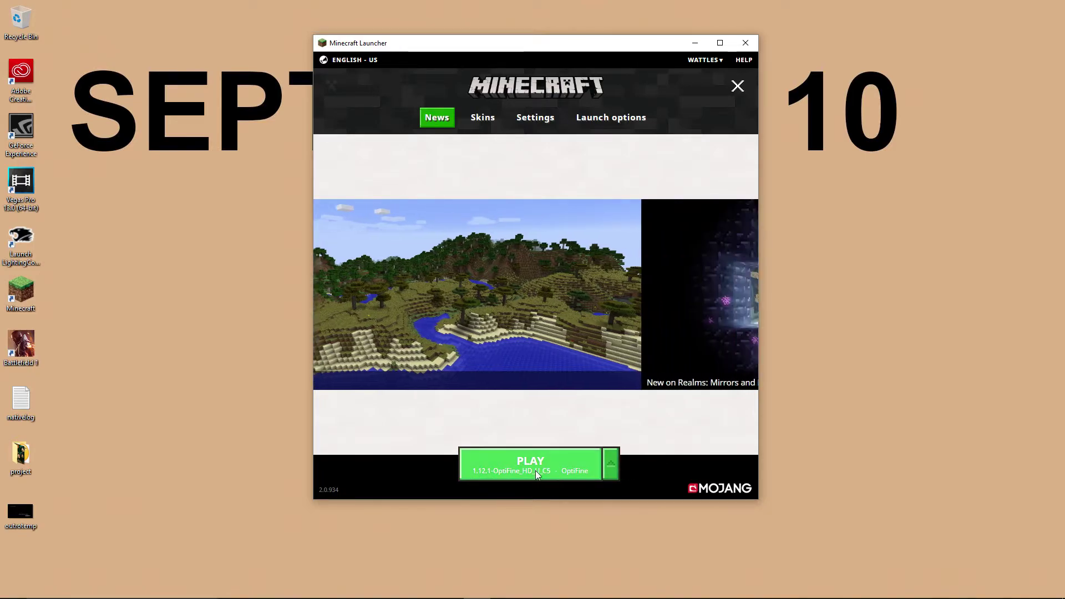
{"action": "left_click", "coordinate": [609, 476]}
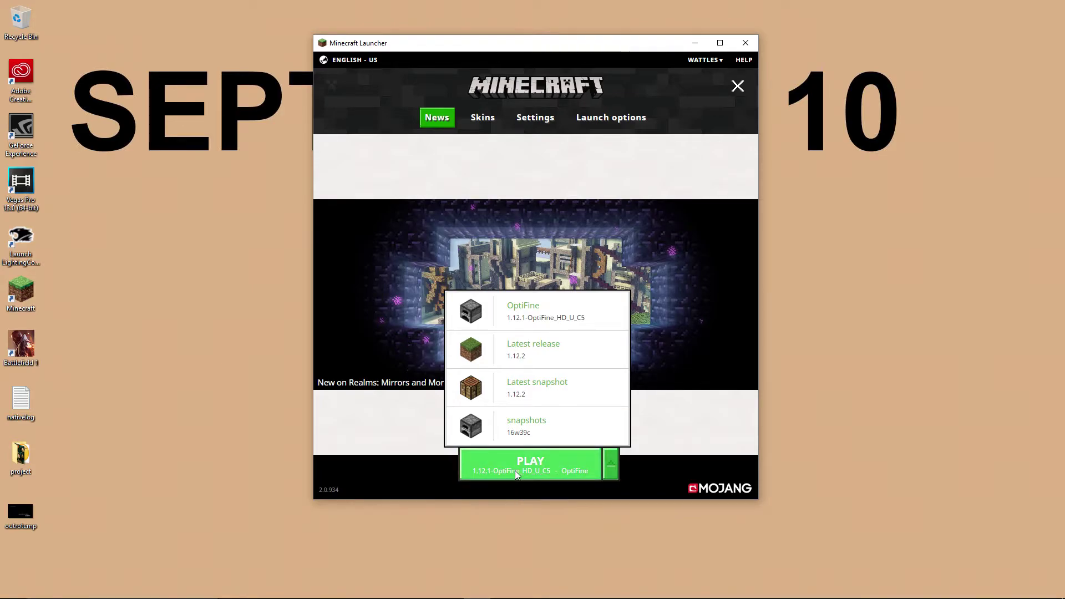
{"action": "left_click", "coordinate": [541, 354]}
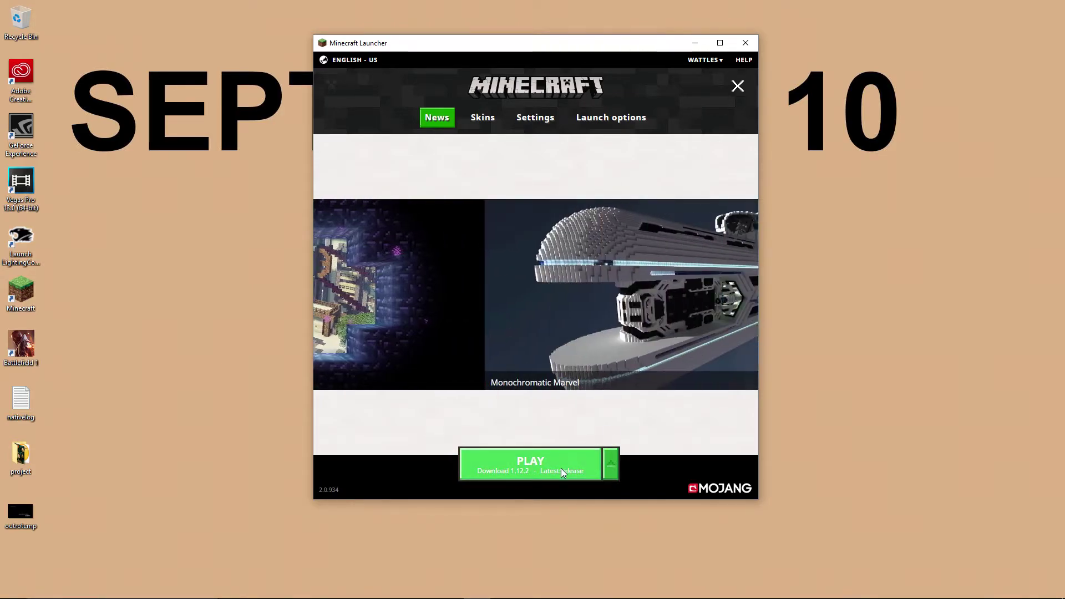
{"action": "left_click", "coordinate": [613, 463]}
{"action": "left_click", "coordinate": [561, 348]}
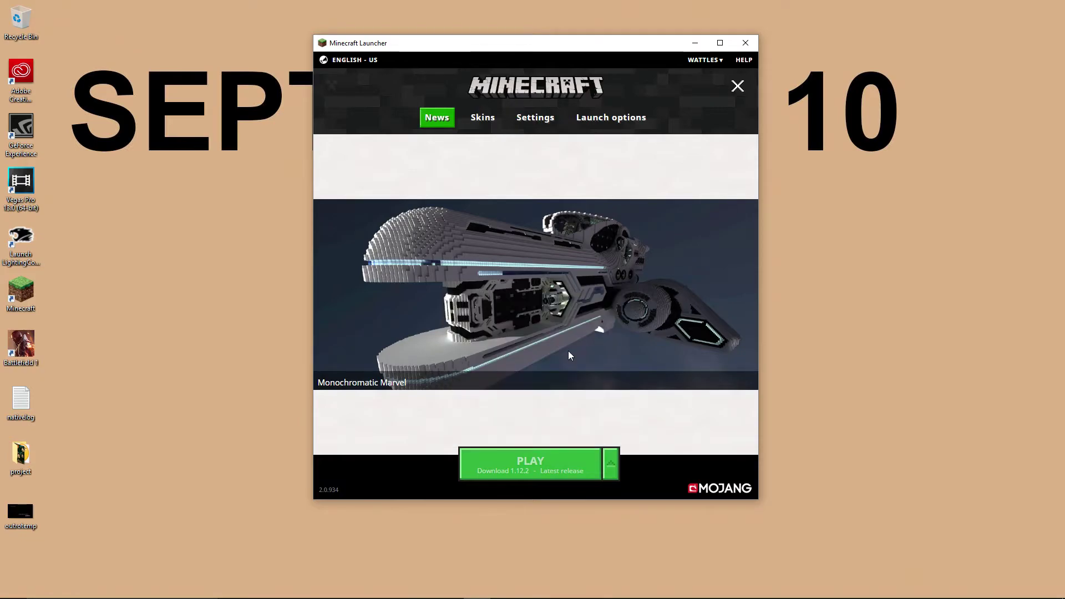
{"action": "left_click", "coordinate": [610, 464]}
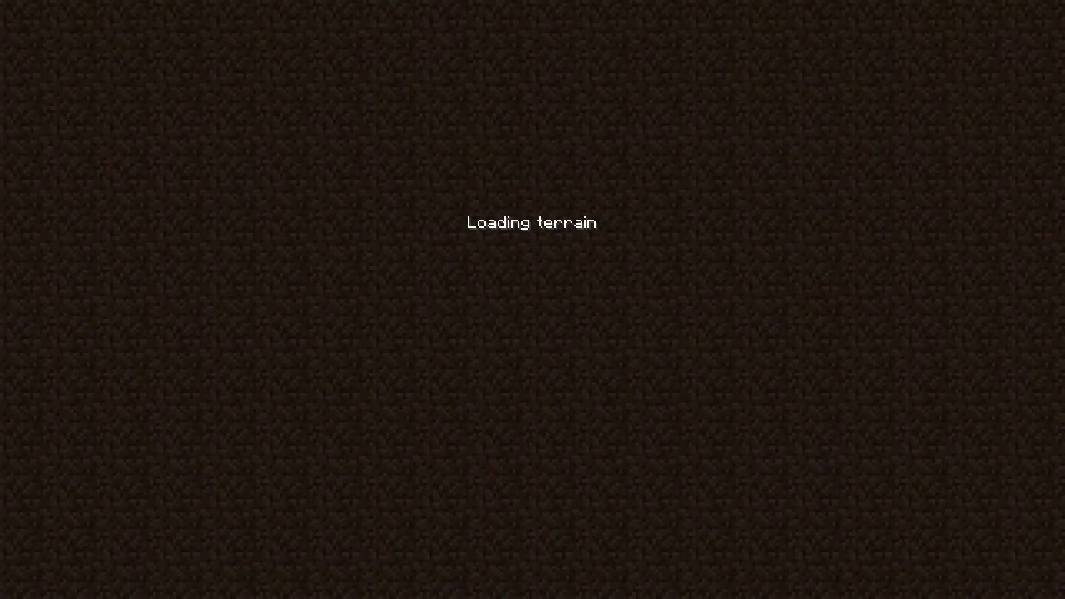
- Walk forward through the loaded world to look around
{"action": "key", "text": "w"}
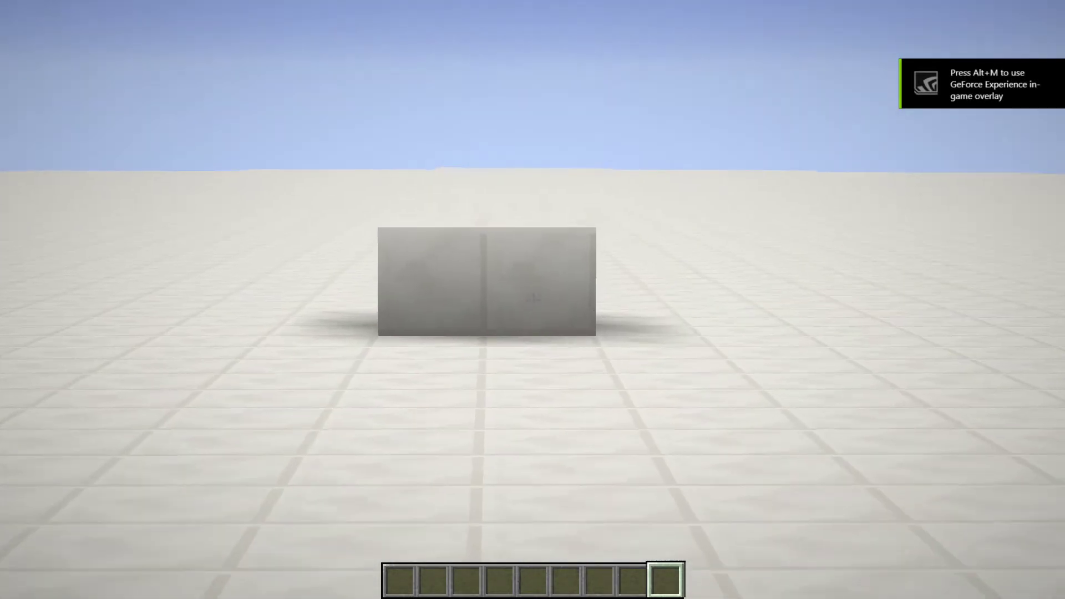
{"action": "key", "text": "w"}
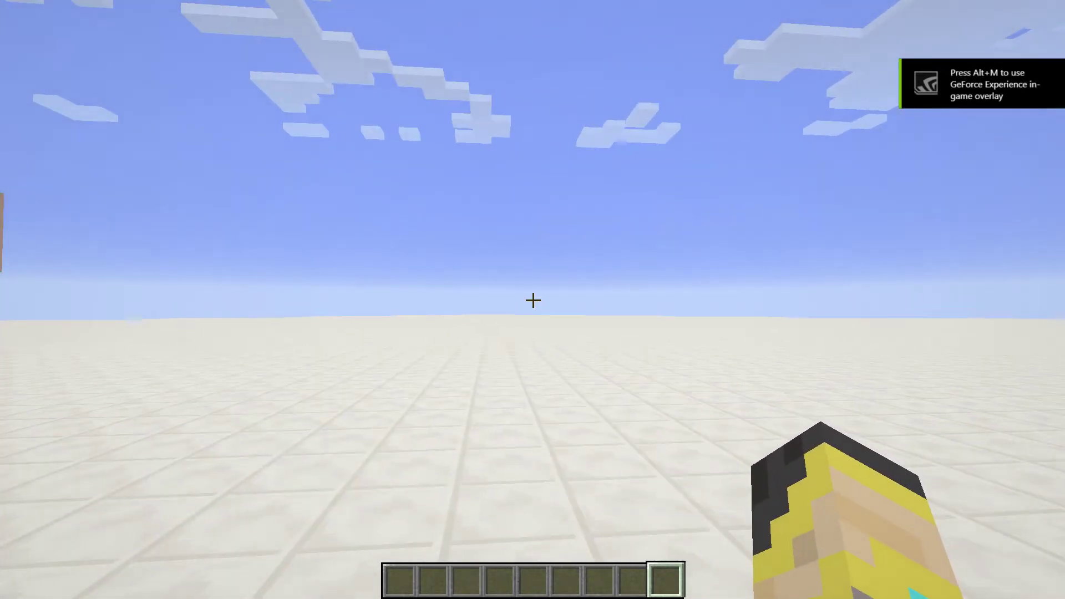
{"action": "key", "text": "w"}
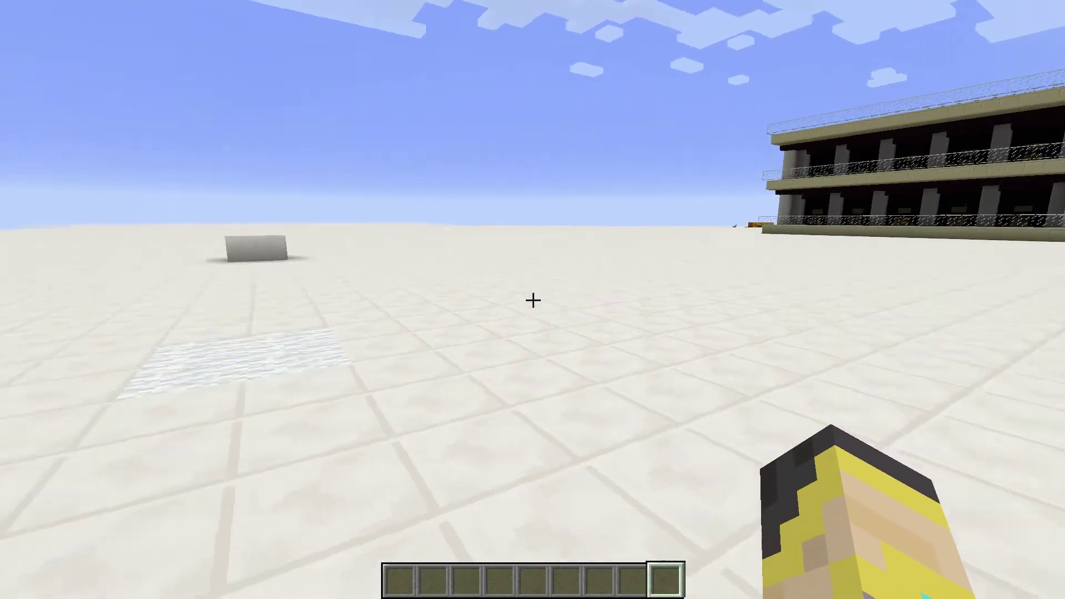
- Open Video Settings from the Game Menu's Options screen
{"action": "key", "text": "Escape"}
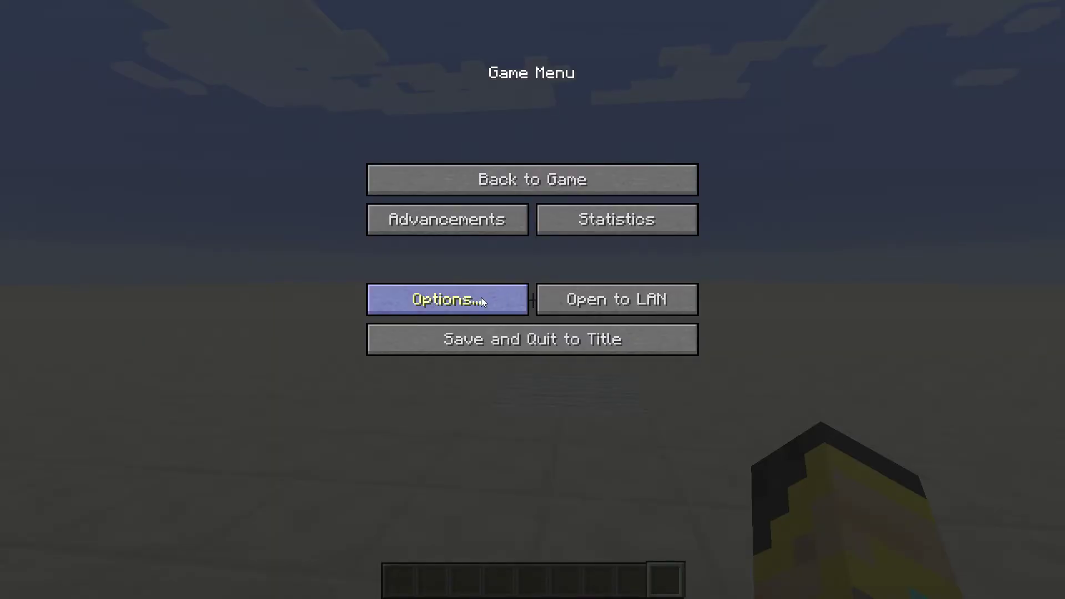
{"action": "left_click", "coordinate": [481, 299]}
{"action": "left_click", "coordinate": [425, 227]}
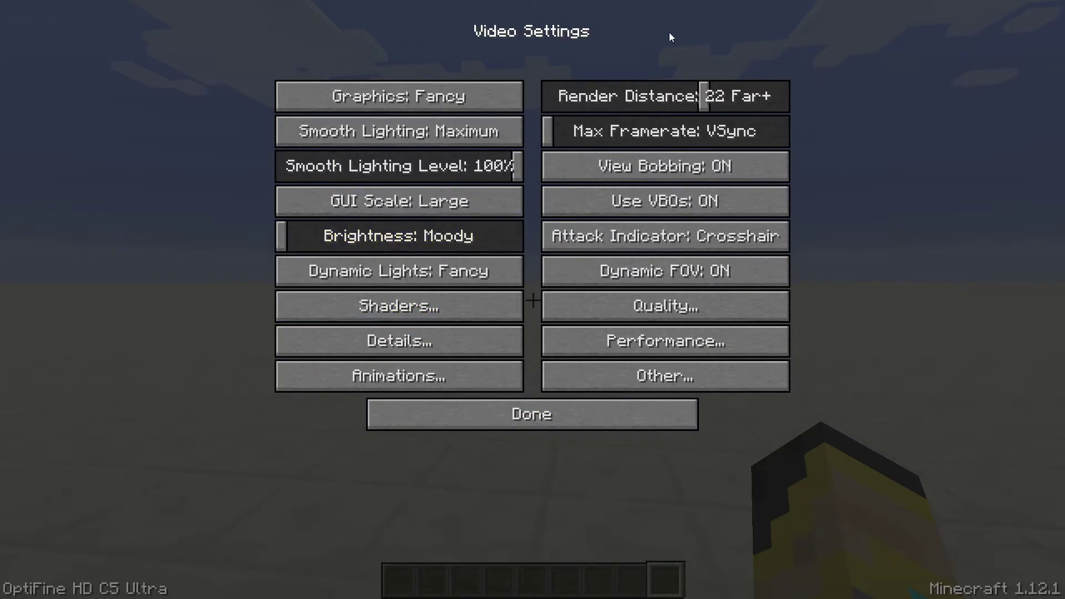